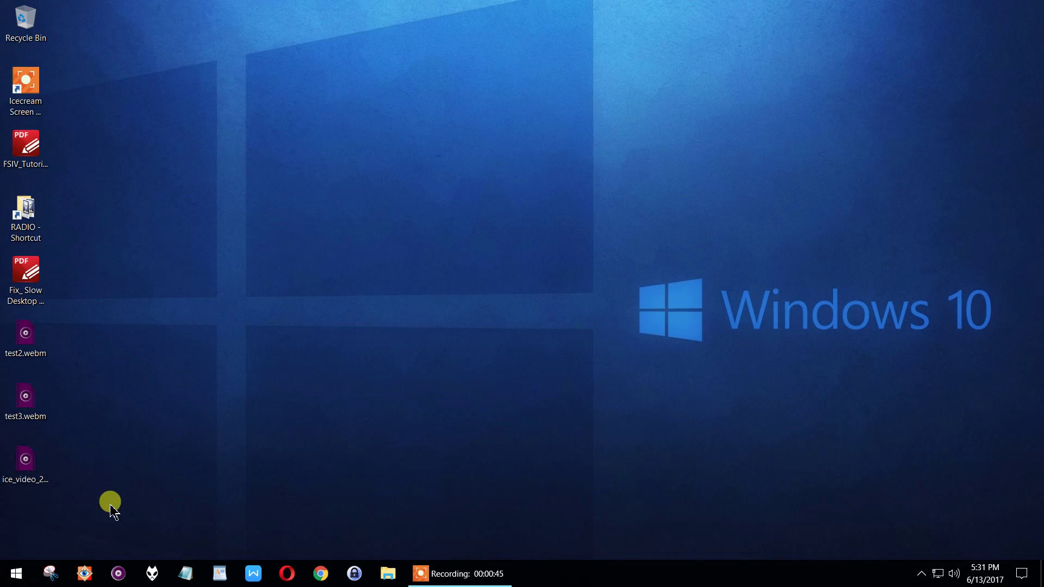
Open Control Panel from the Start quick menu and list all items as Large icons
{"action": "right_click", "coordinate": [17, 577]}
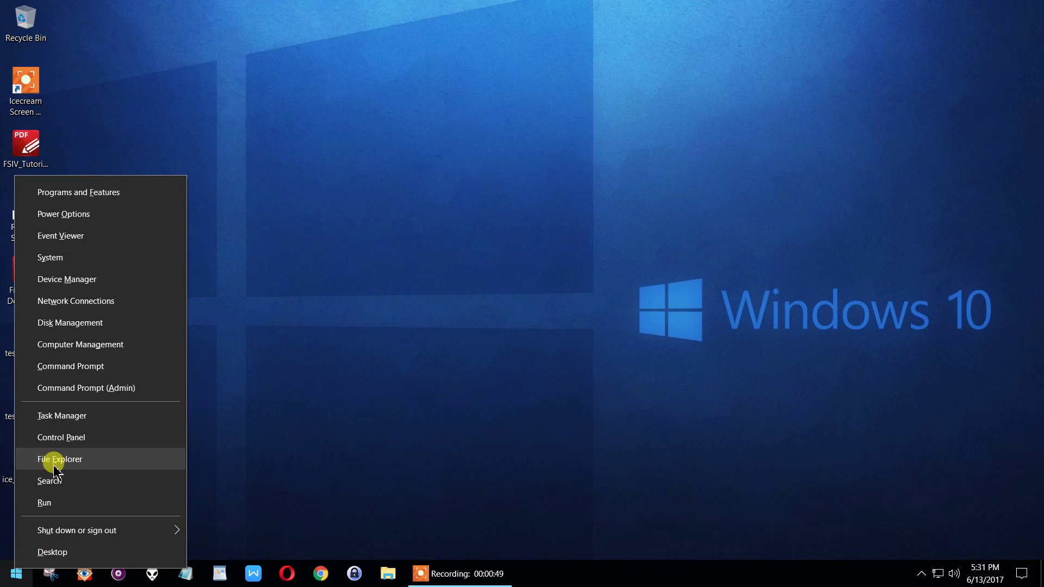
{"action": "left_click", "coordinate": [63, 438]}
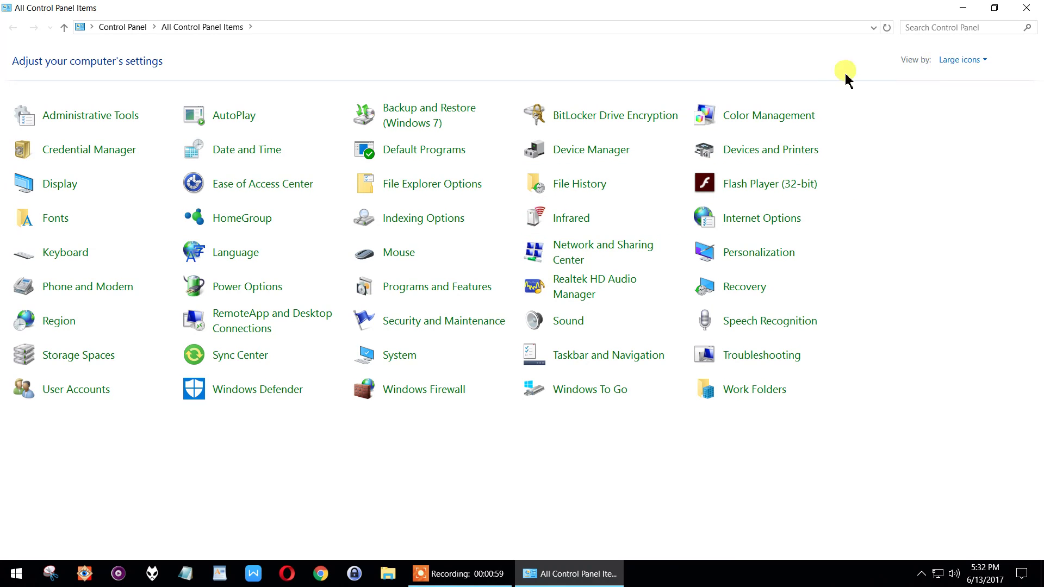
{"action": "left_click", "coordinate": [948, 58]}
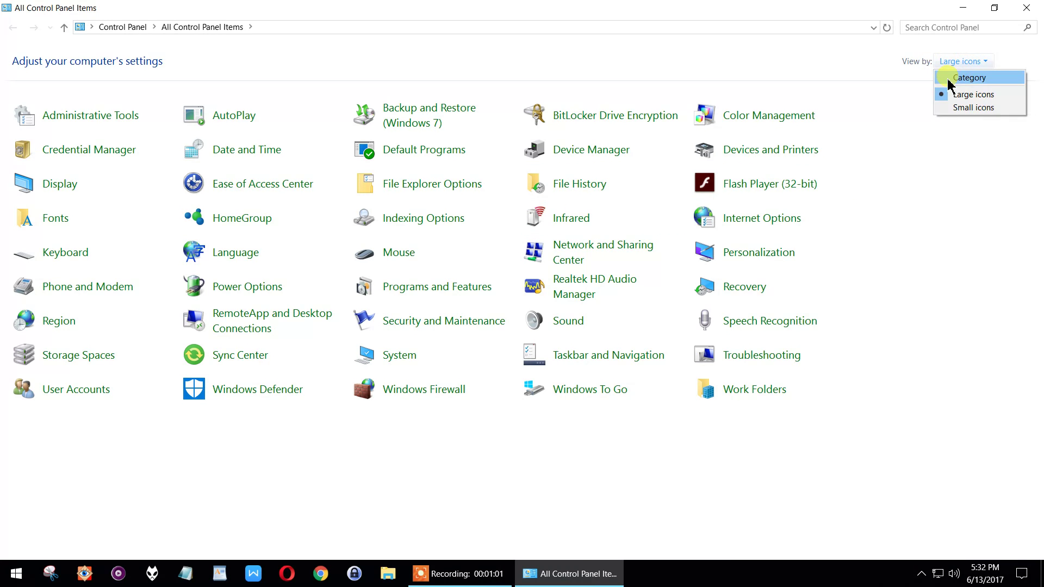
{"action": "left_click", "coordinate": [952, 72]}
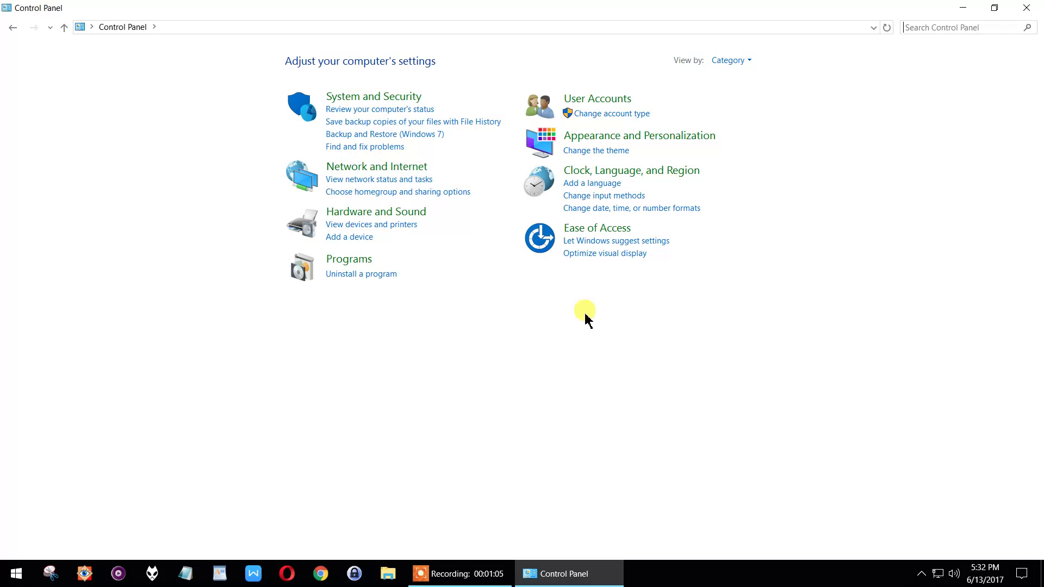
{"action": "left_click", "coordinate": [750, 60]}
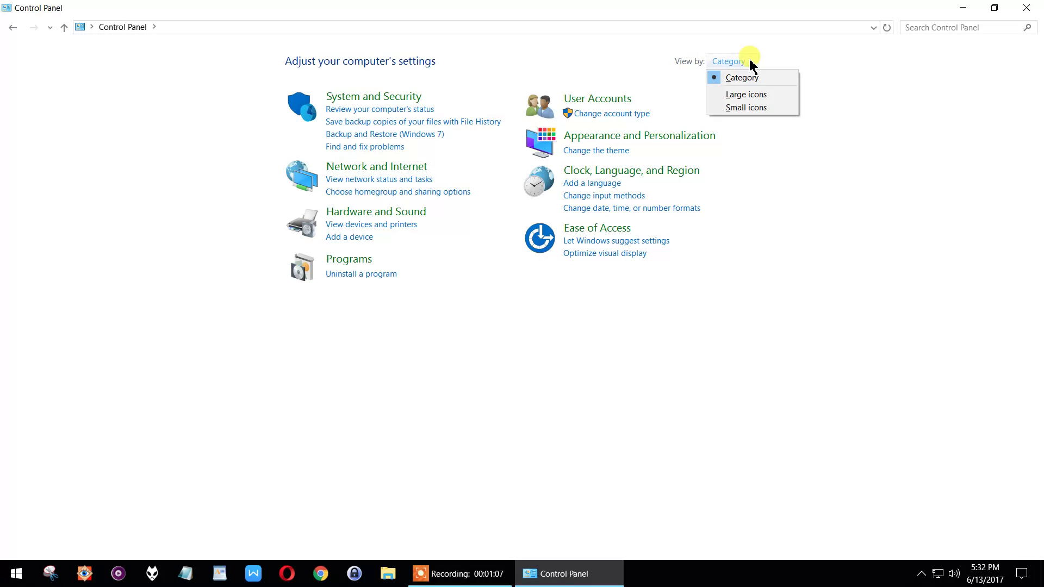
{"action": "left_click", "coordinate": [759, 95]}
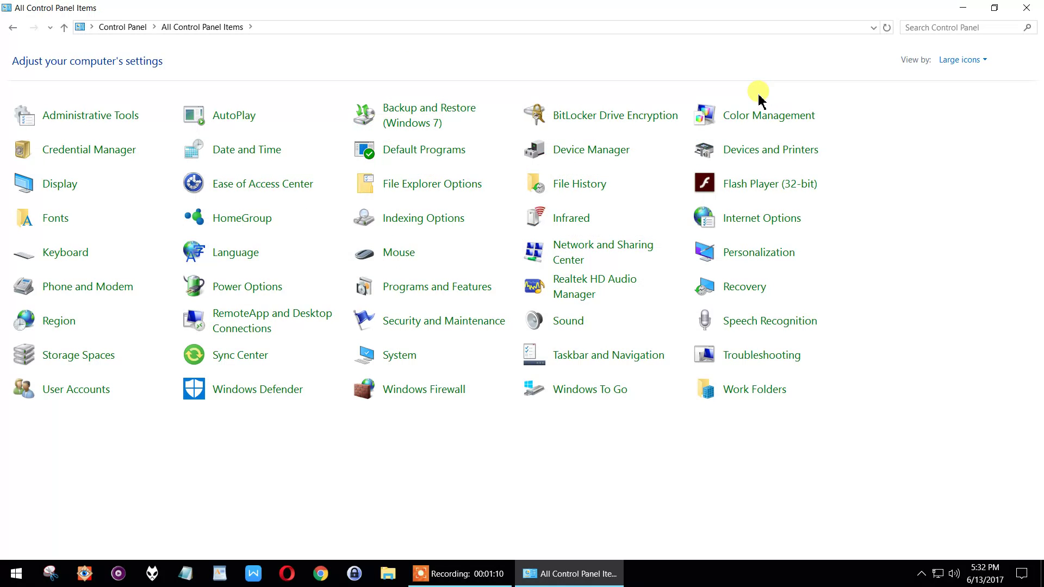
In Sound, make the FiiO USB DAC K1 speakers the default playback device
{"action": "left_click", "coordinate": [578, 326]}
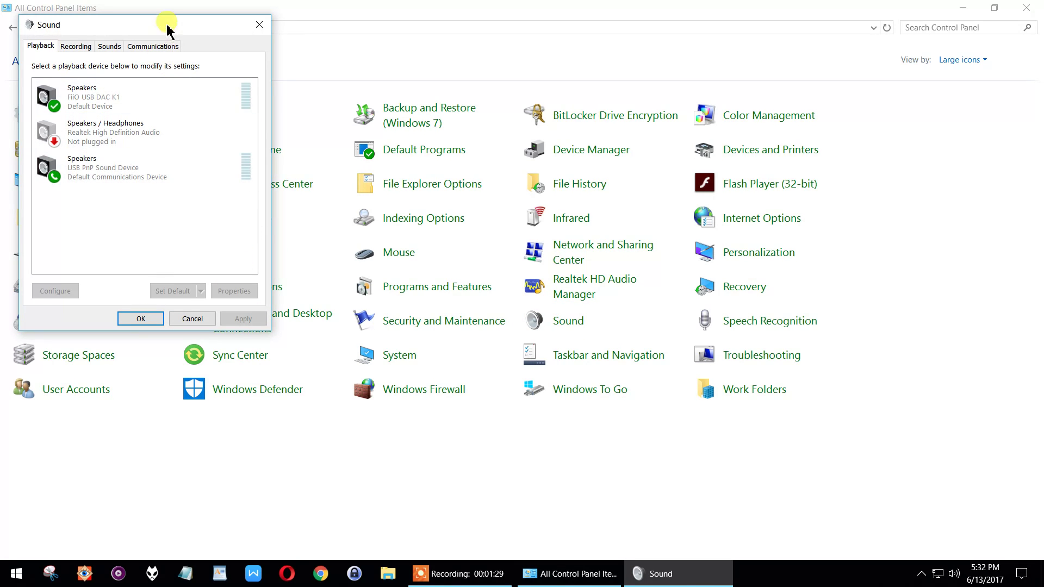
{"action": "left_click_drag", "start_coordinate": [168, 24], "coordinate": [278, 94]}
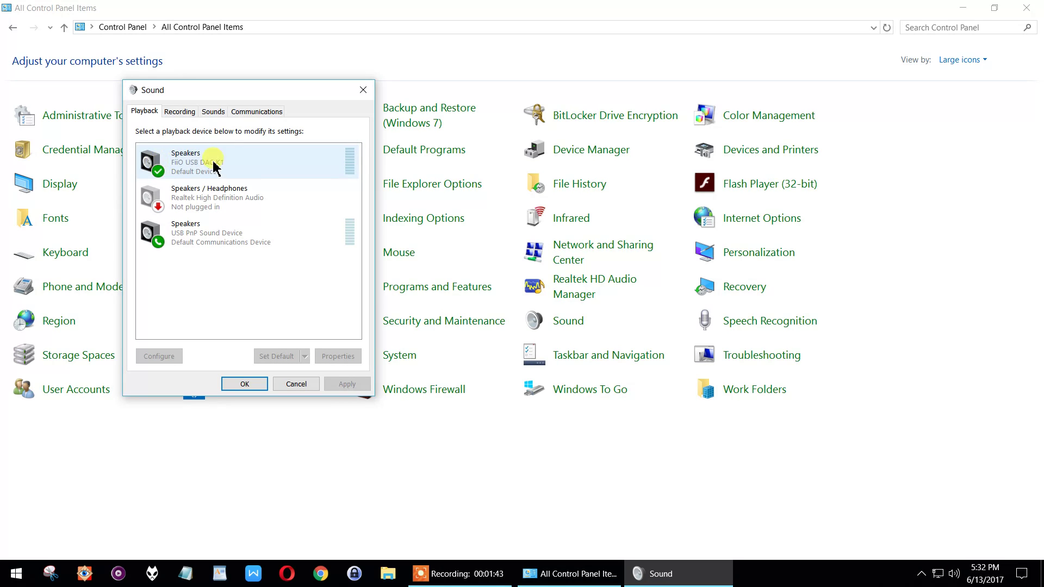
{"action": "left_click", "coordinate": [237, 162]}
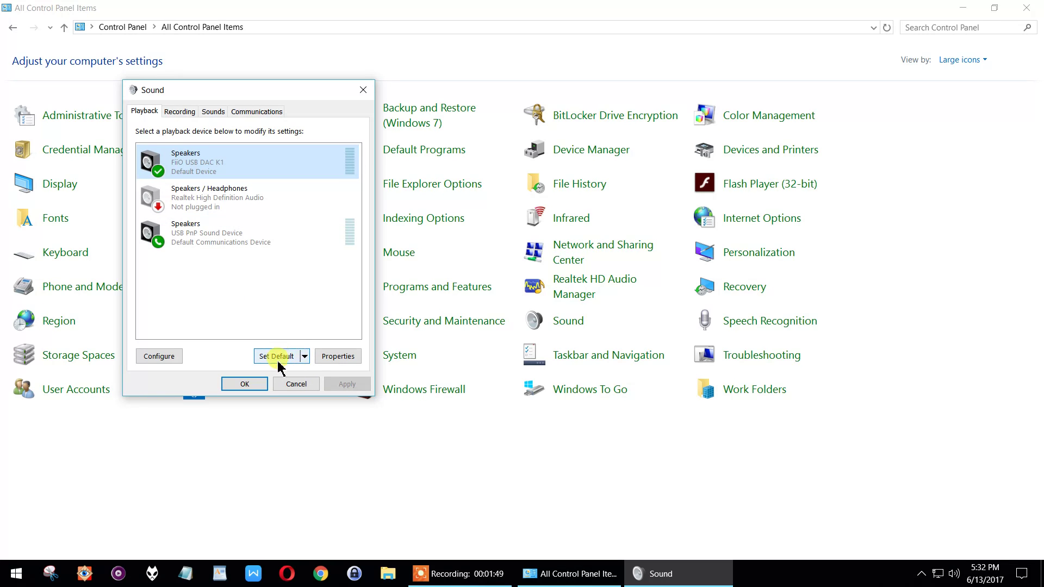
{"action": "left_click", "coordinate": [305, 359]}
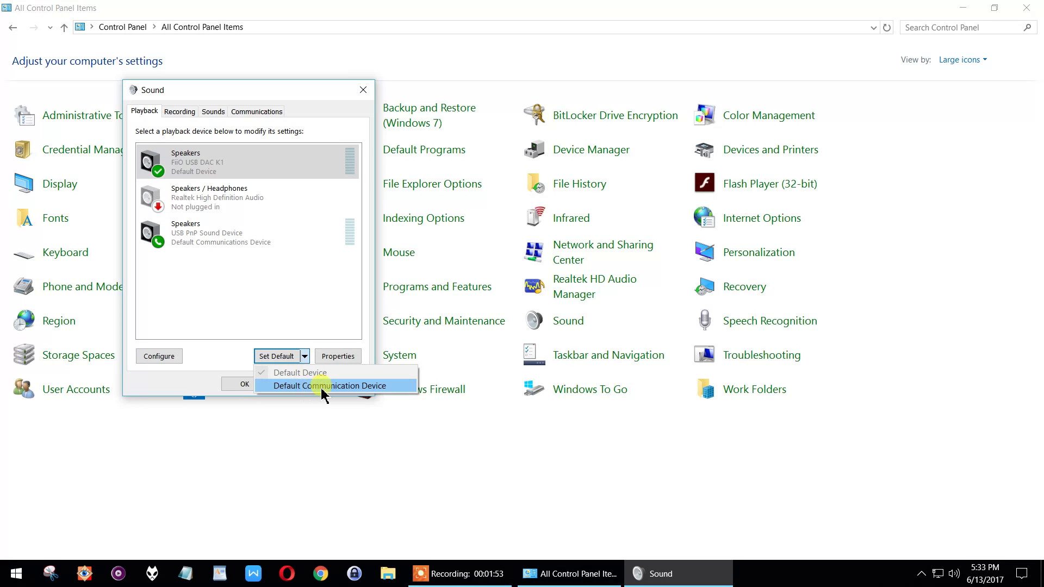
{"action": "left_click", "coordinate": [305, 386]}
{"action": "left_click", "coordinate": [240, 163]}
{"action": "right_click", "coordinate": [240, 159]}
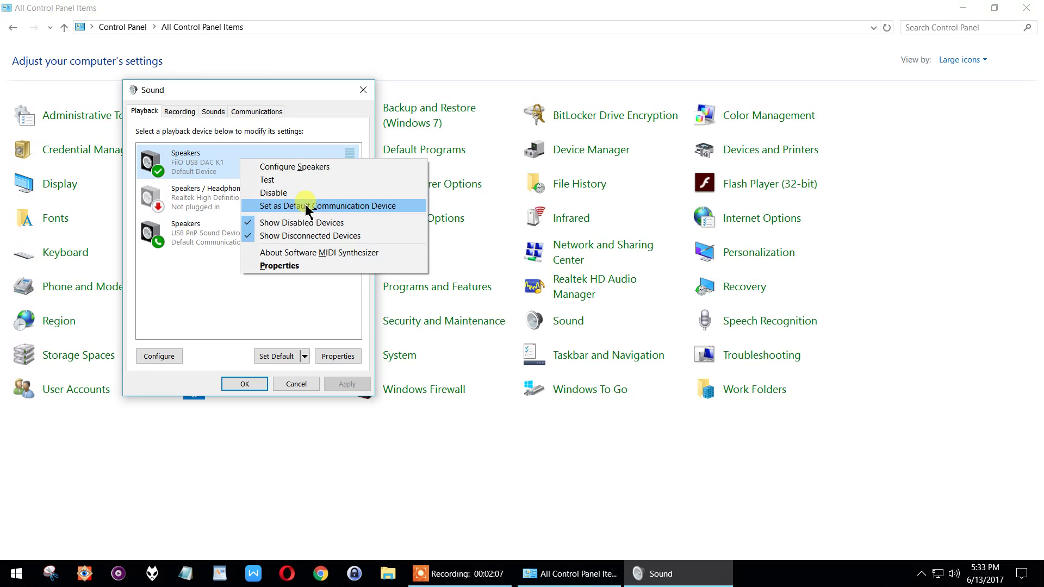
{"action": "left_click", "coordinate": [216, 299]}
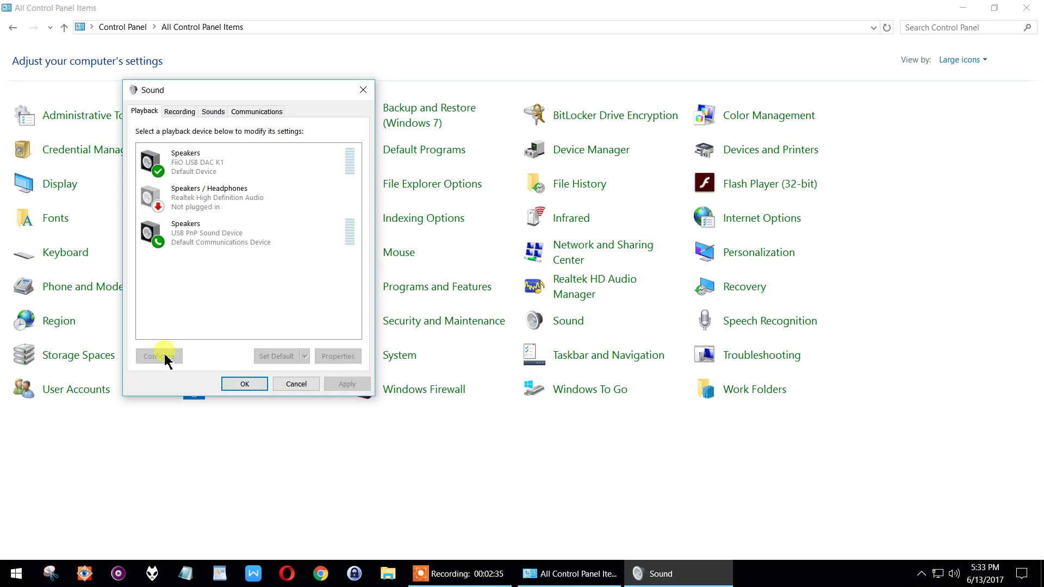
Configure the FiiO DAC speakers as Stereo with front left and right full-range
{"action": "left_click", "coordinate": [195, 169]}
{"action": "left_click", "coordinate": [162, 356]}
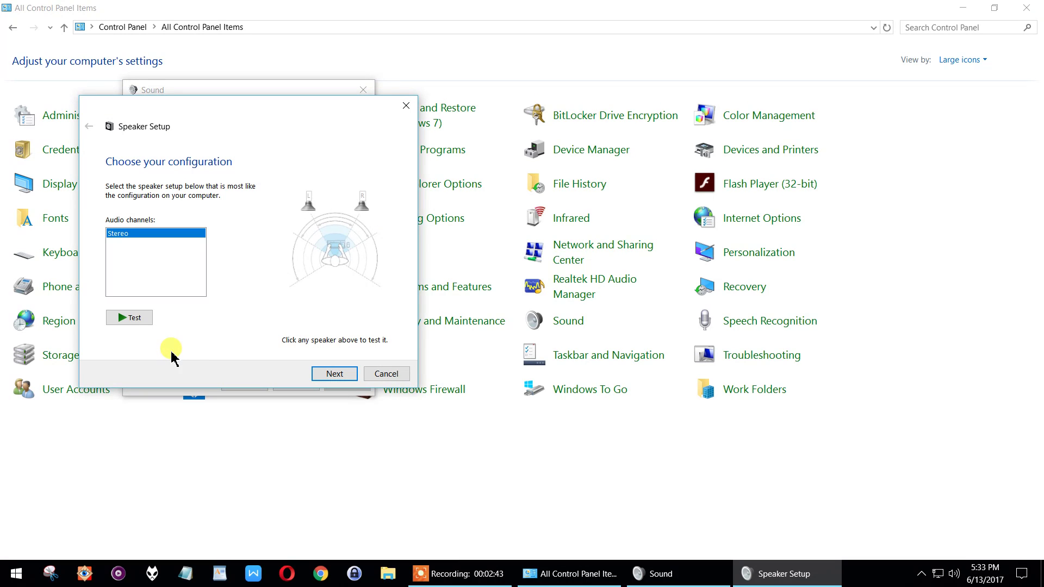
{"action": "left_click", "coordinate": [130, 318]}
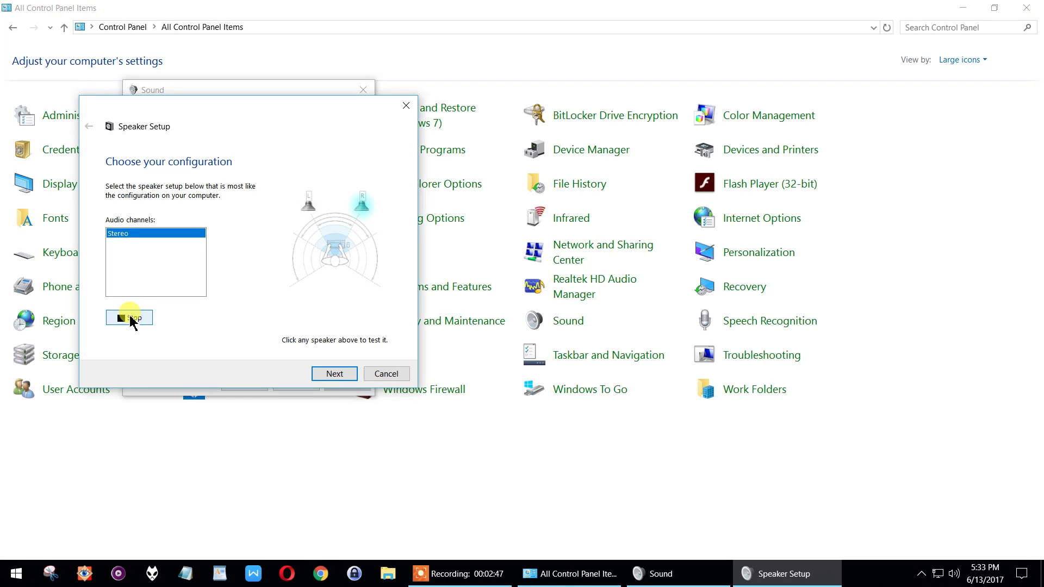
{"action": "left_click", "coordinate": [334, 374]}
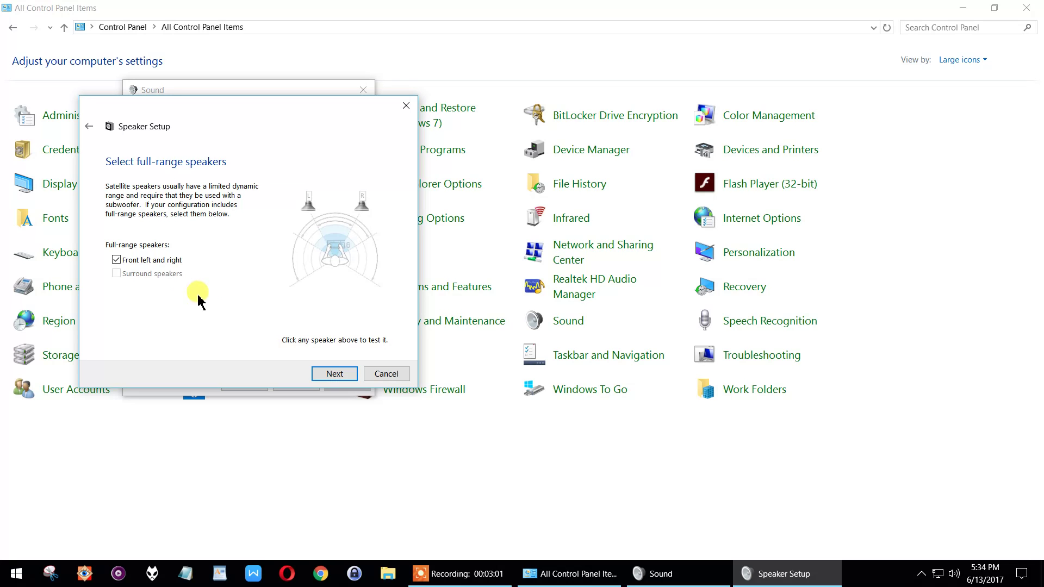
{"action": "left_click", "coordinate": [332, 373]}
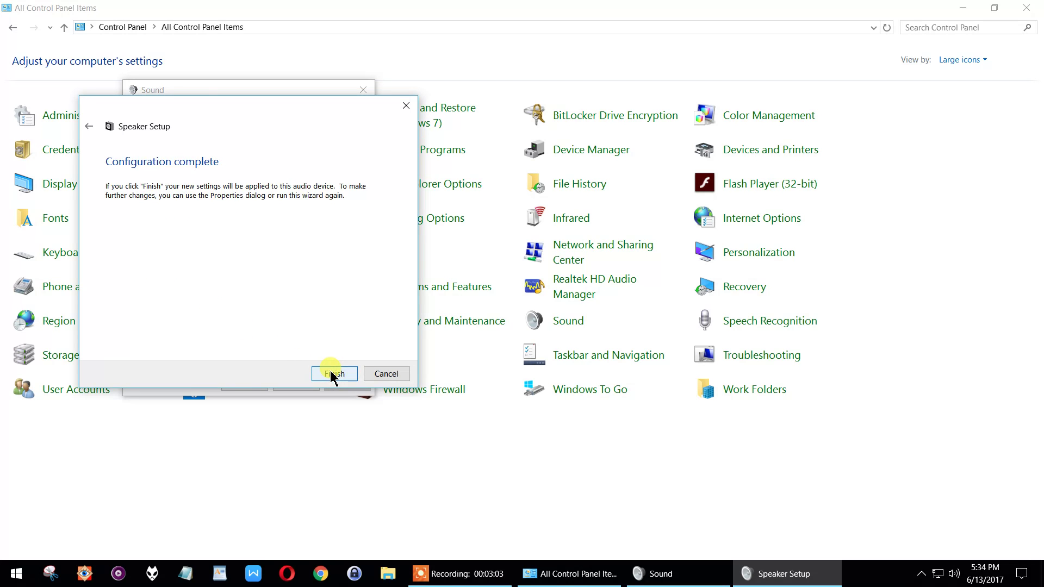
{"action": "left_click", "coordinate": [334, 374]}
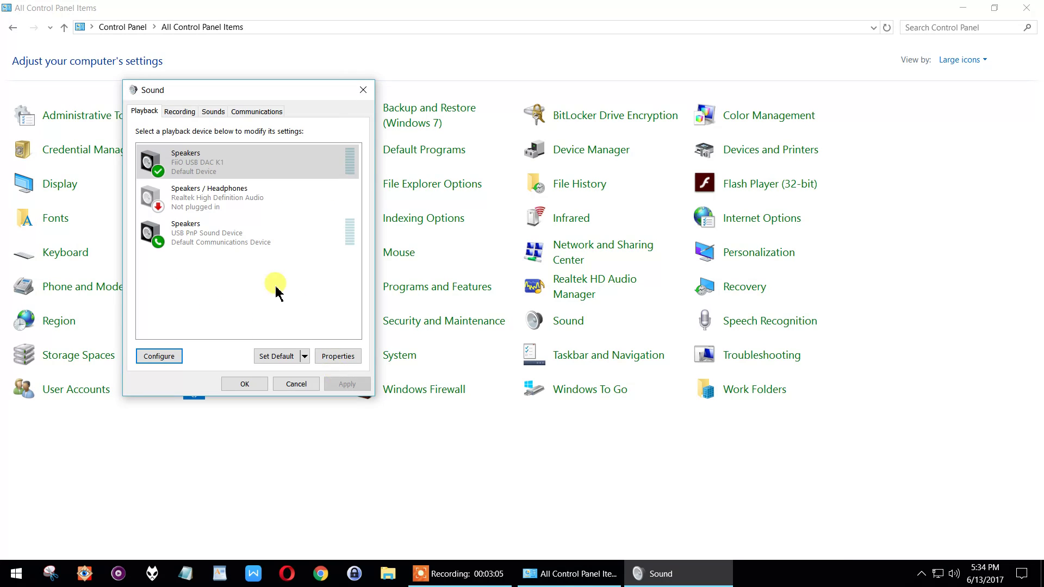
Check the FiiO speakers' Levels tab and taskbar volume, confirming output at 100
{"action": "left_click", "coordinate": [341, 357]}
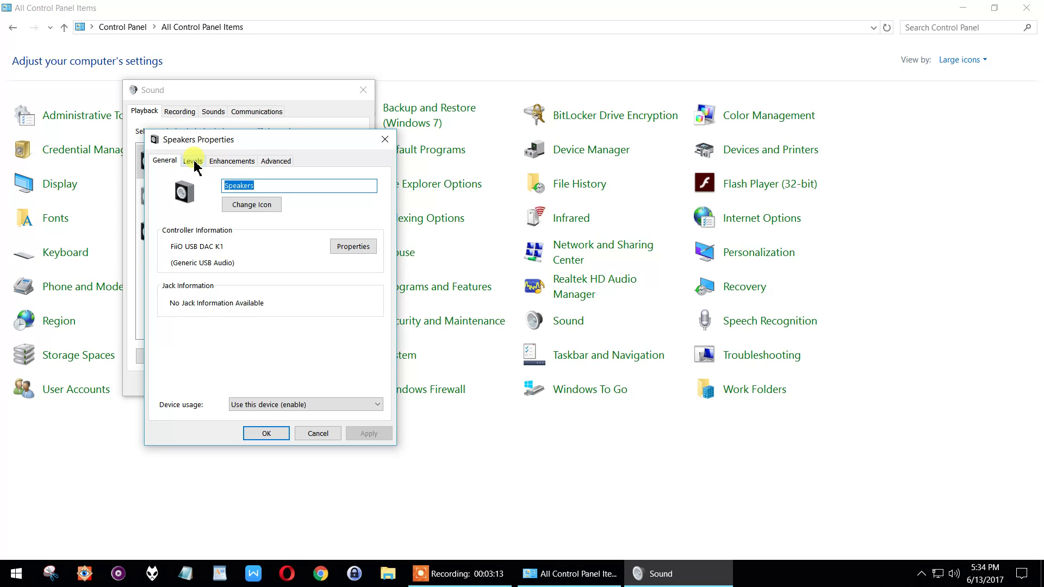
{"action": "left_click", "coordinate": [193, 162]}
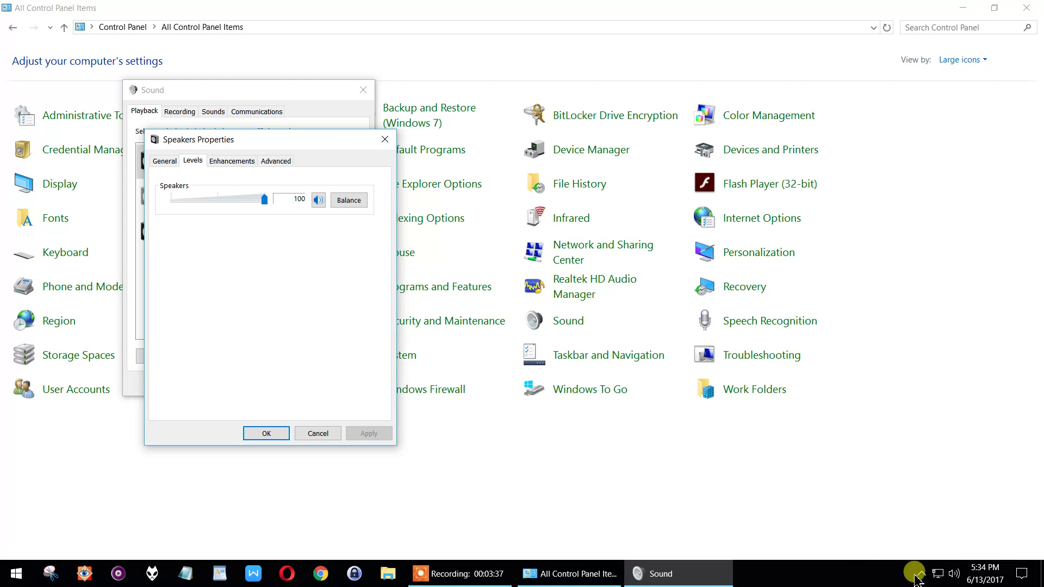
{"action": "left_click", "coordinate": [955, 576]}
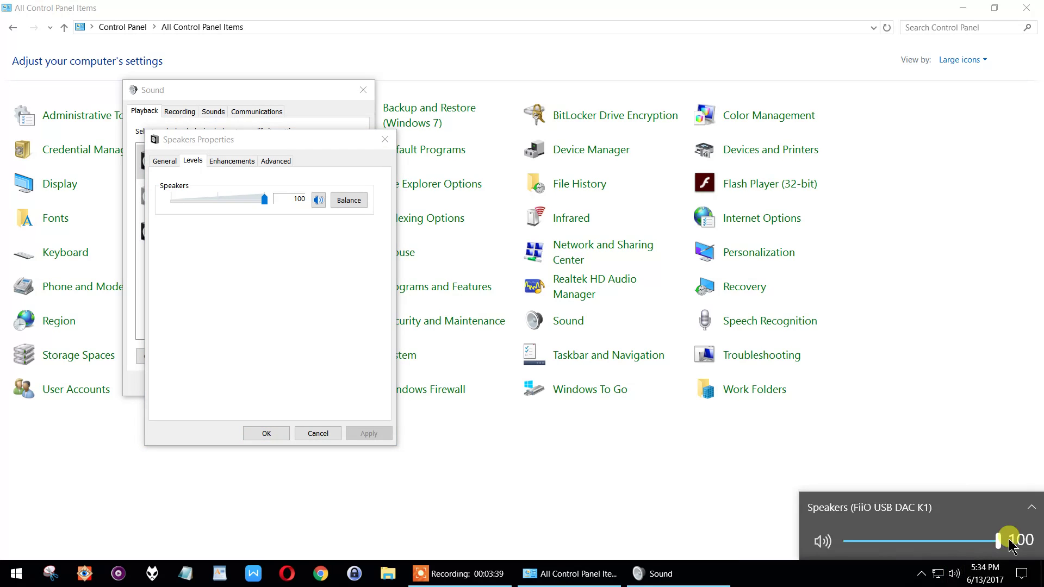
{"action": "left_click", "coordinate": [990, 459]}
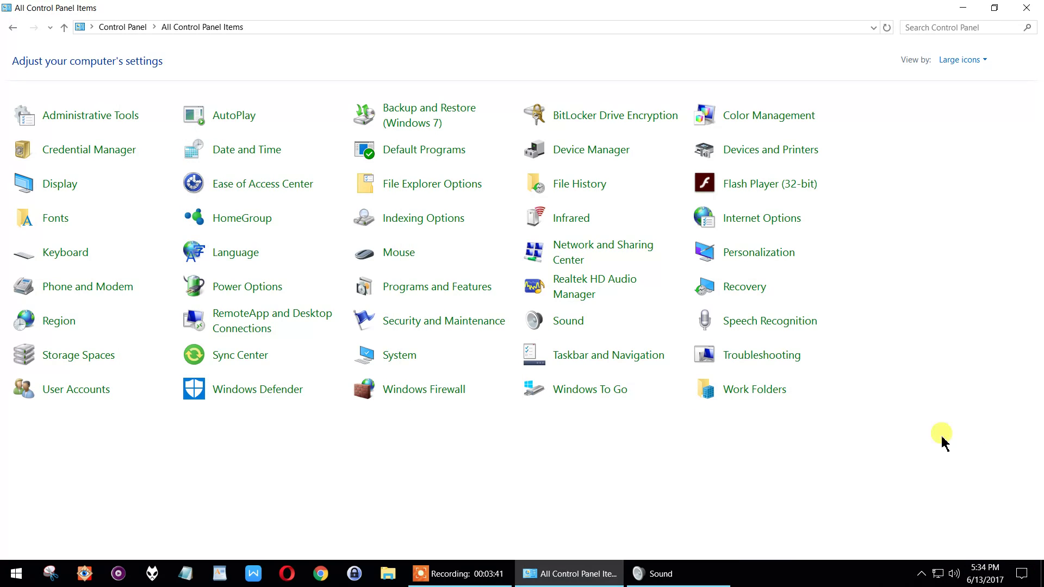
{"action": "left_click", "coordinate": [636, 572]}
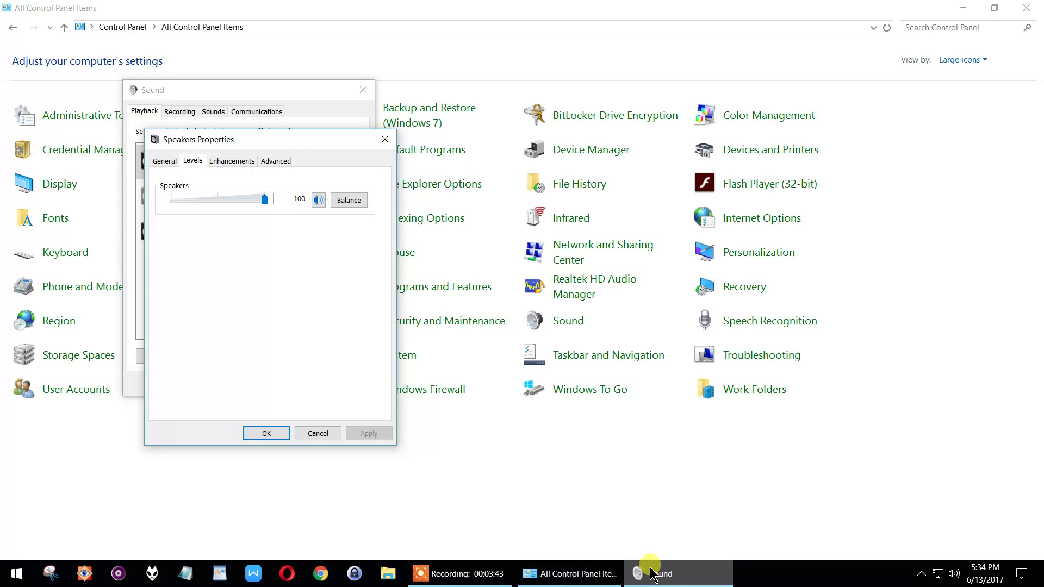
Confirm Disable all enhancements is checked, then view the Advanced format settings
{"action": "left_click", "coordinate": [234, 161]}
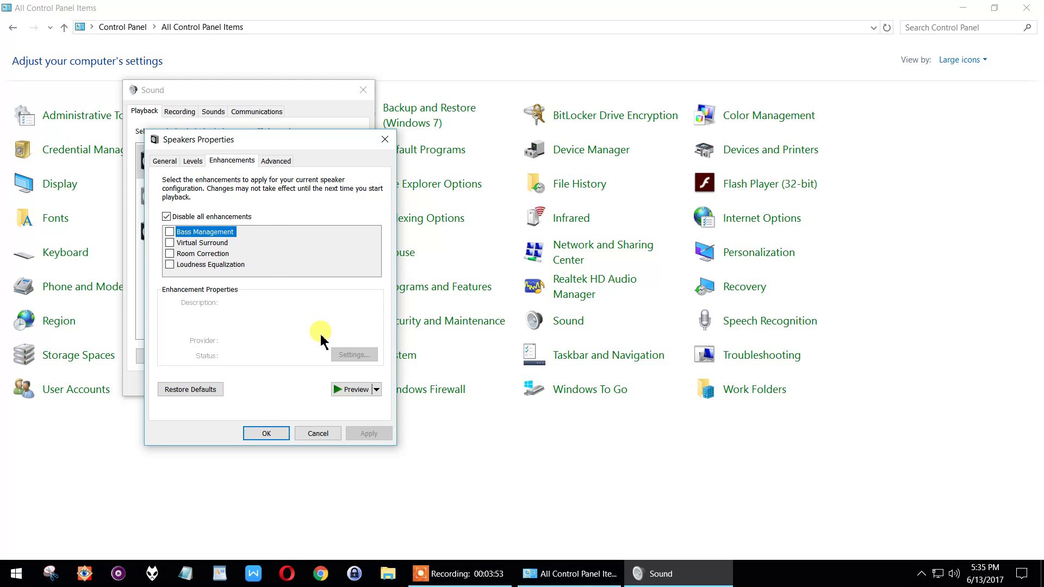
{"action": "left_click", "coordinate": [277, 161]}
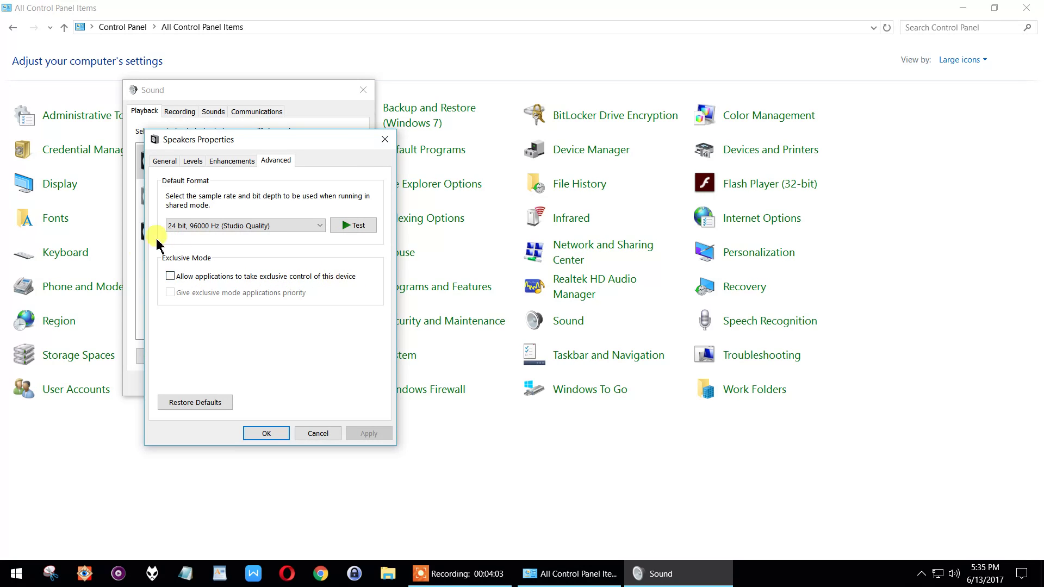
Choose 24 bit, 96000 Hz (Studio Quality) as the speakers' default format
{"action": "left_click", "coordinate": [320, 227]}
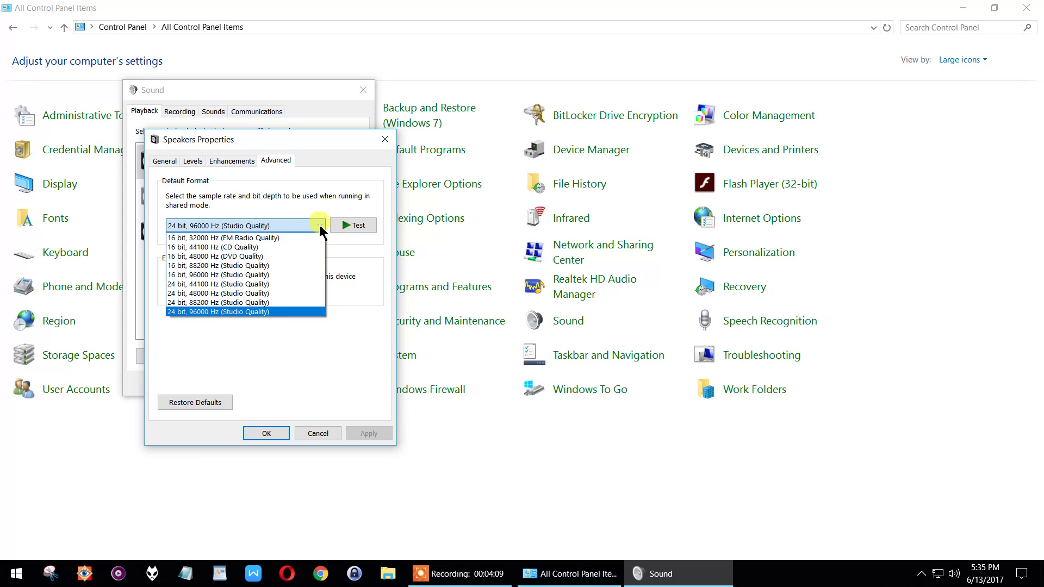
{"action": "left_click", "coordinate": [204, 311]}
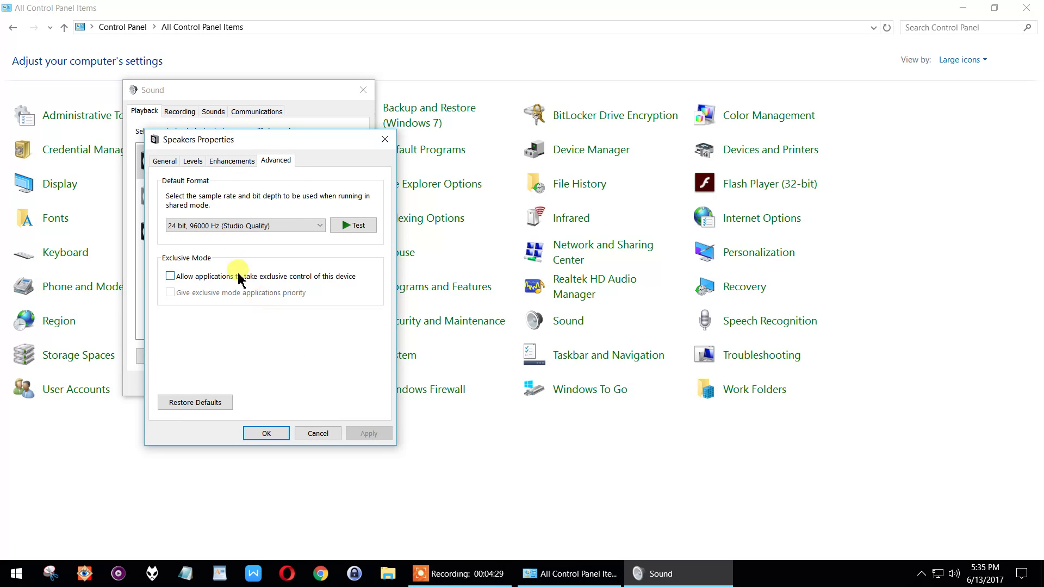
{"action": "left_click", "coordinate": [266, 434]}
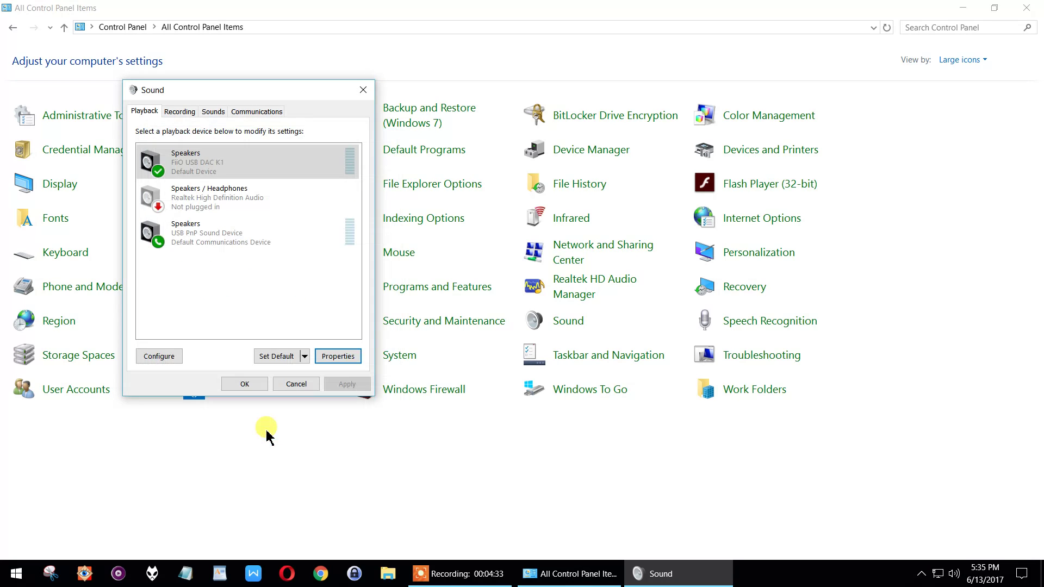